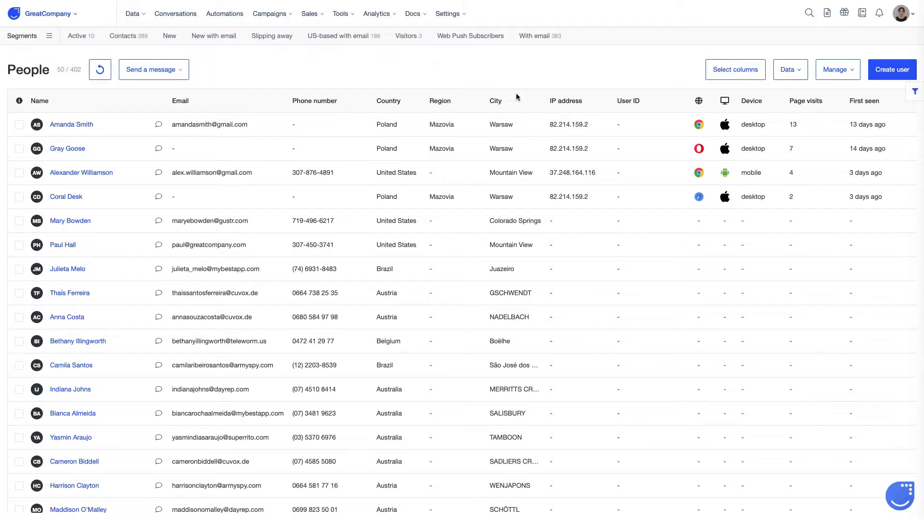
# - Filter people by company Name that contains Apple and run the search
pyautogui.click(914, 92)
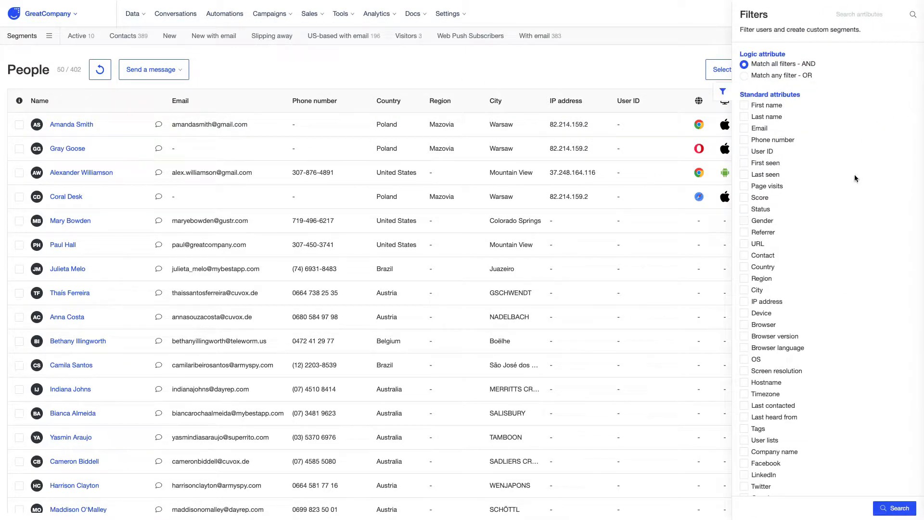
pyautogui.scroll(-6, 845, 305)
pyautogui.scroll(-3, 845, 304)
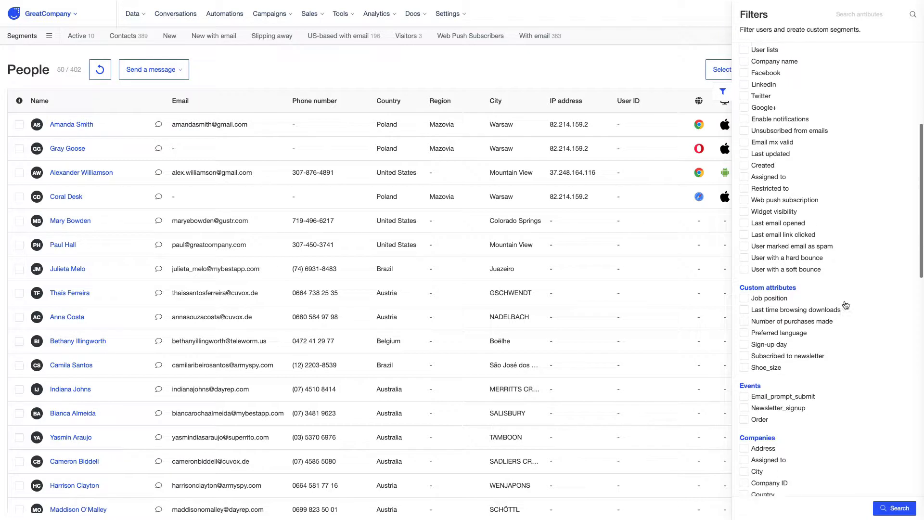
pyautogui.scroll(-6, 846, 305)
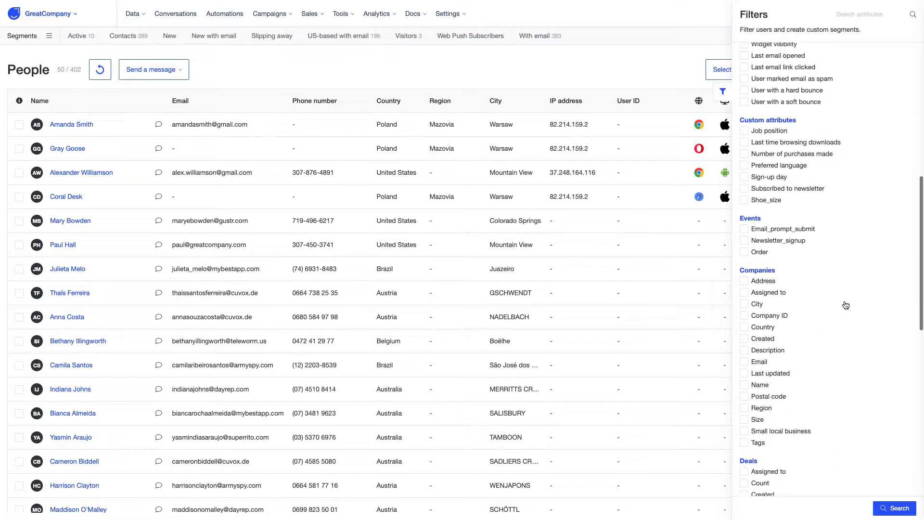
pyautogui.click(745, 314)
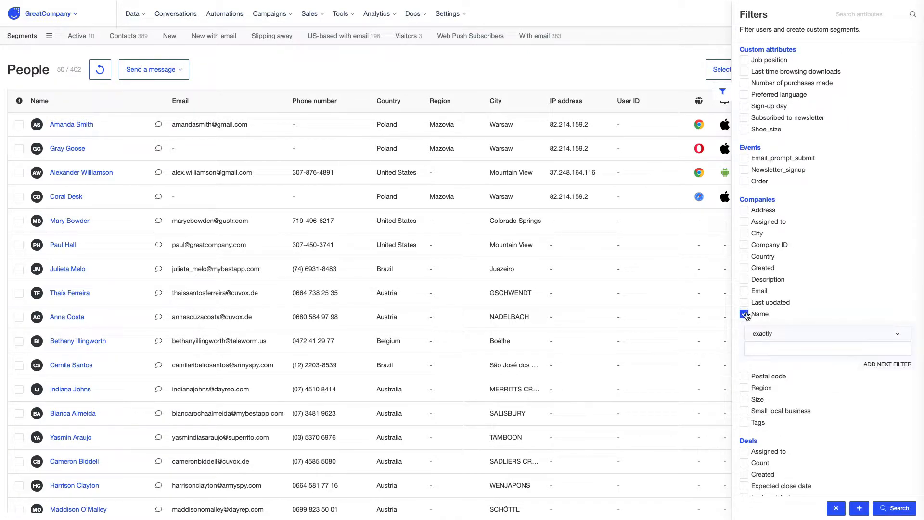
pyautogui.click(786, 331)
pyautogui.click(780, 351)
pyautogui.click(774, 350)
pyautogui.write('Apple')
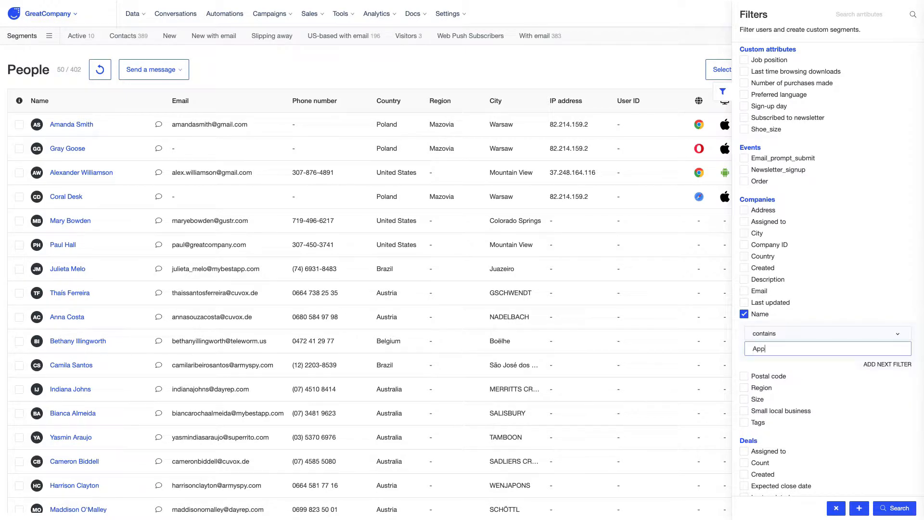
pyautogui.click(891, 509)
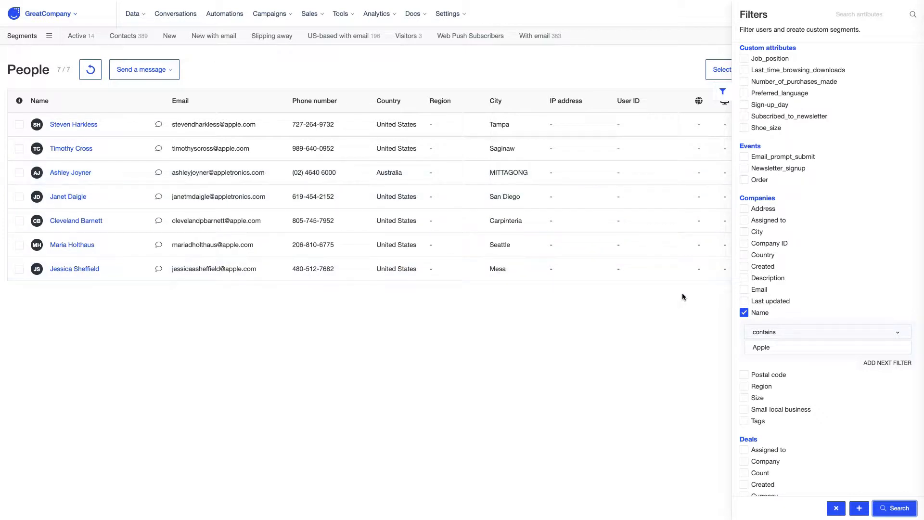
# - Replace the company Name filter with Small local business exactly True and run the search
pyautogui.click(765, 334)
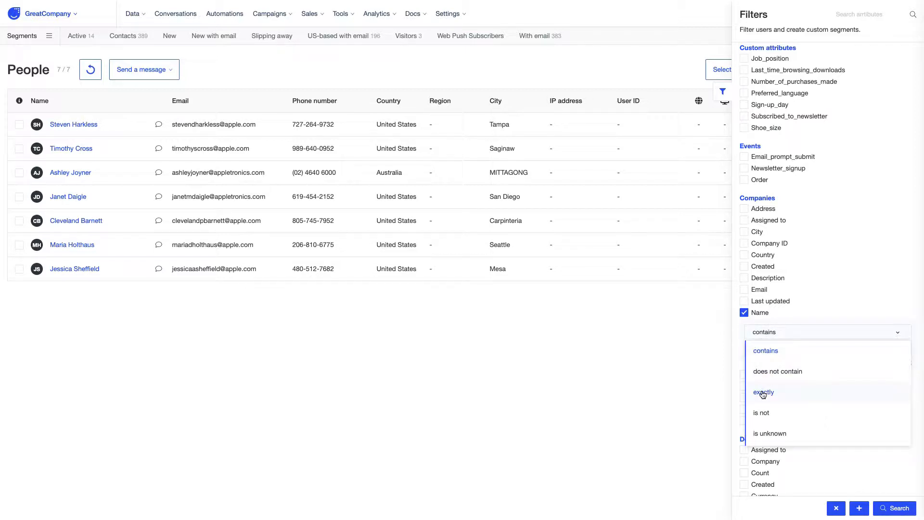
pyautogui.scroll(-1, 763, 394)
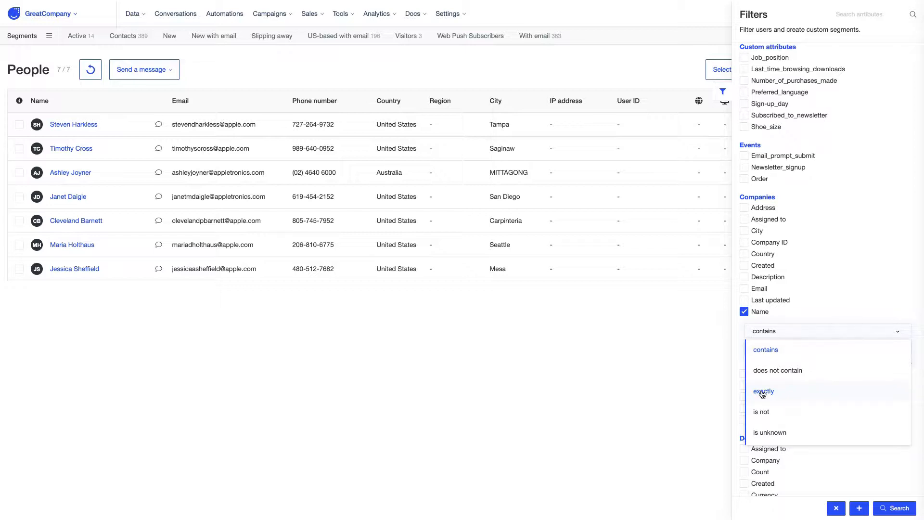
pyautogui.click(744, 312)
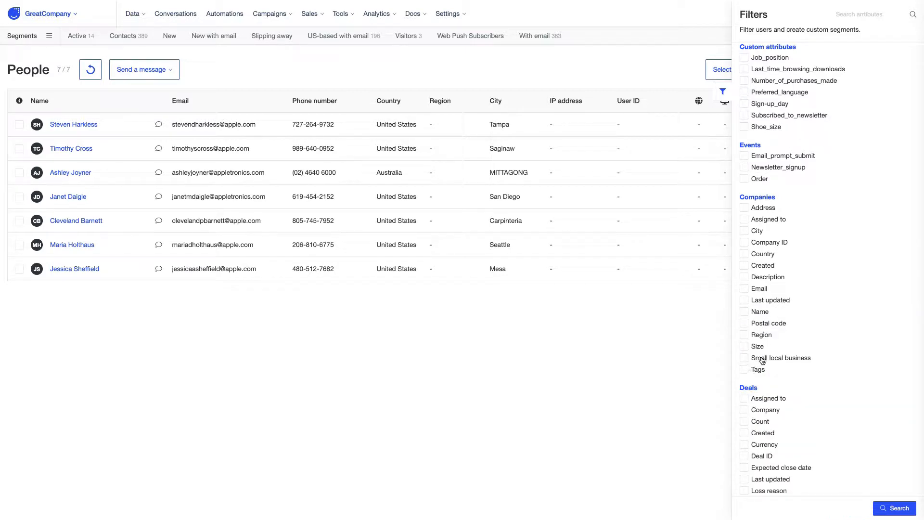
pyautogui.moveTo(796, 359)
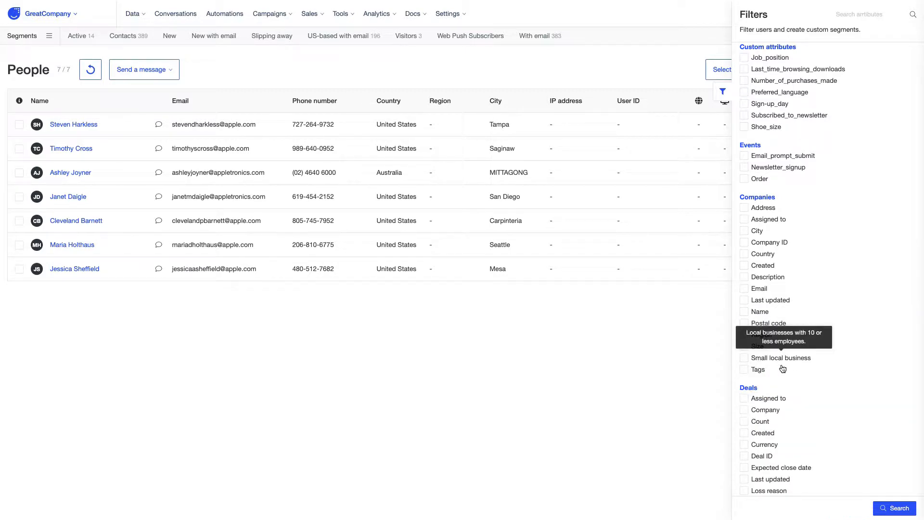
pyautogui.click(744, 359)
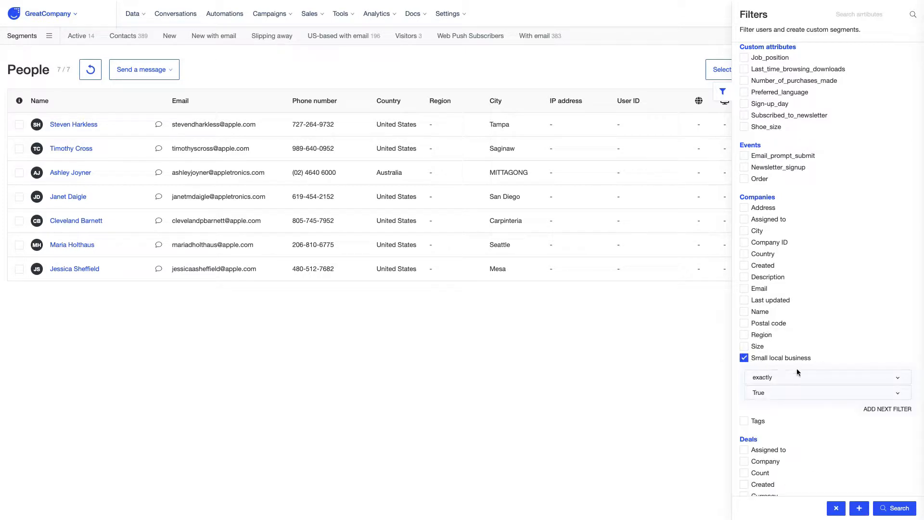
pyautogui.click(888, 509)
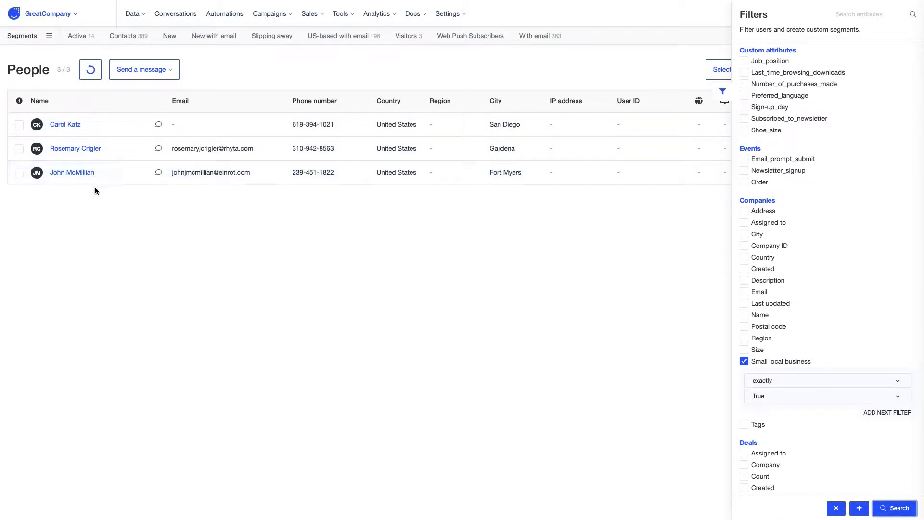
# - Open the first matching person's profile, go to their company Local Eco, and check its Small local business attribute
pyautogui.click(76, 126)
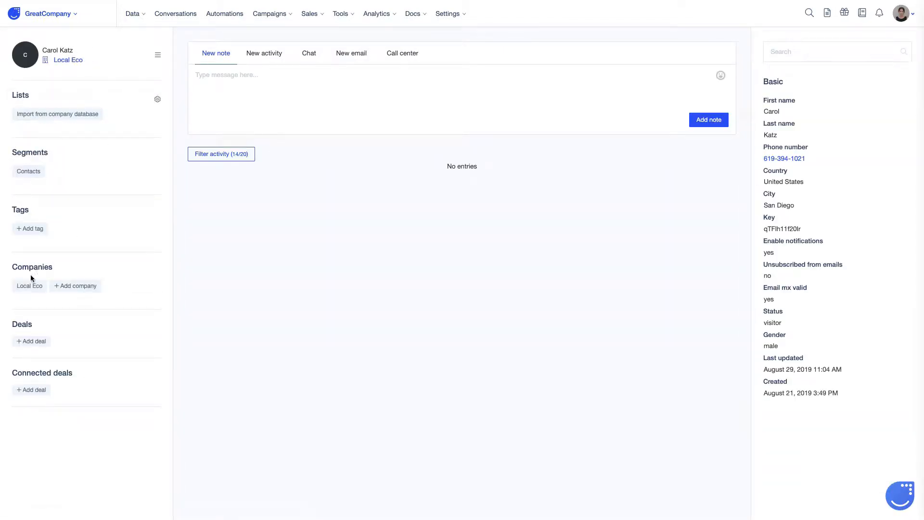
pyautogui.click(29, 286)
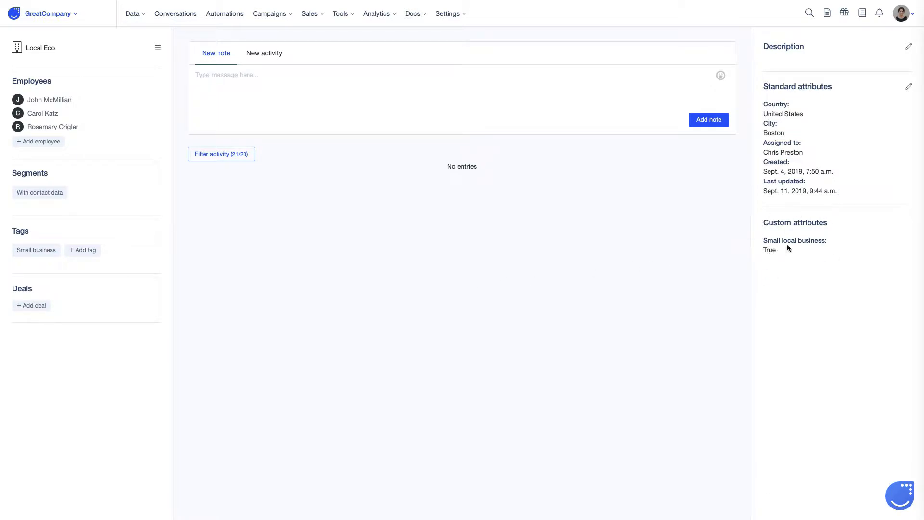
pyautogui.moveTo(791, 242)
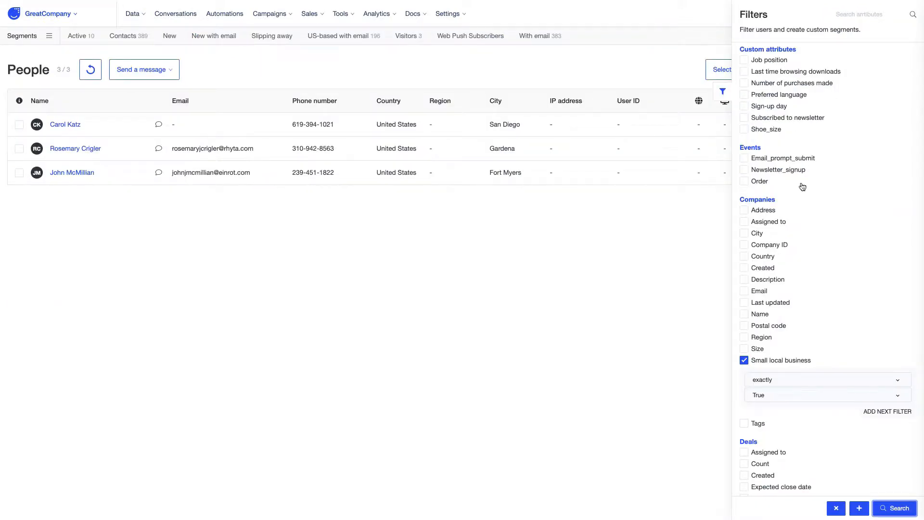
# - Remove the company filter Small local business from the people filters
pyautogui.scroll(-3, 784, 287)
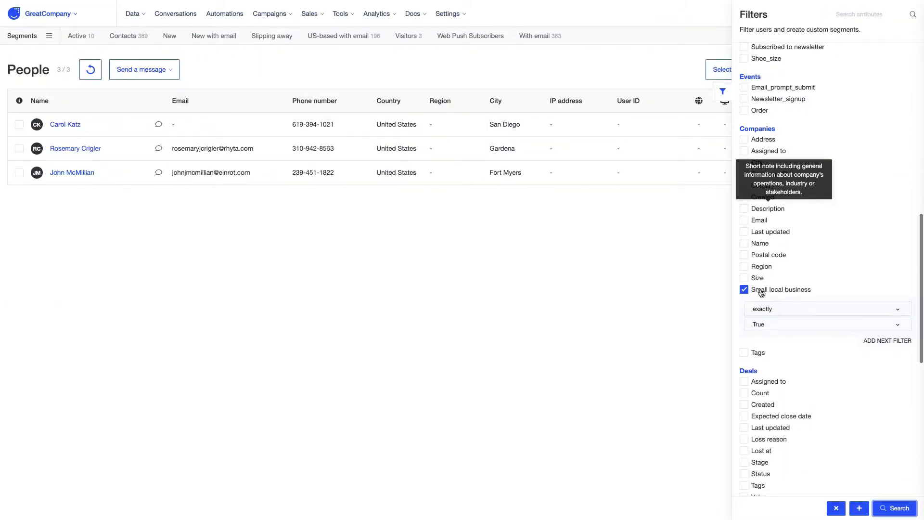
pyautogui.click(761, 291)
pyautogui.scroll(-3, 830, 380)
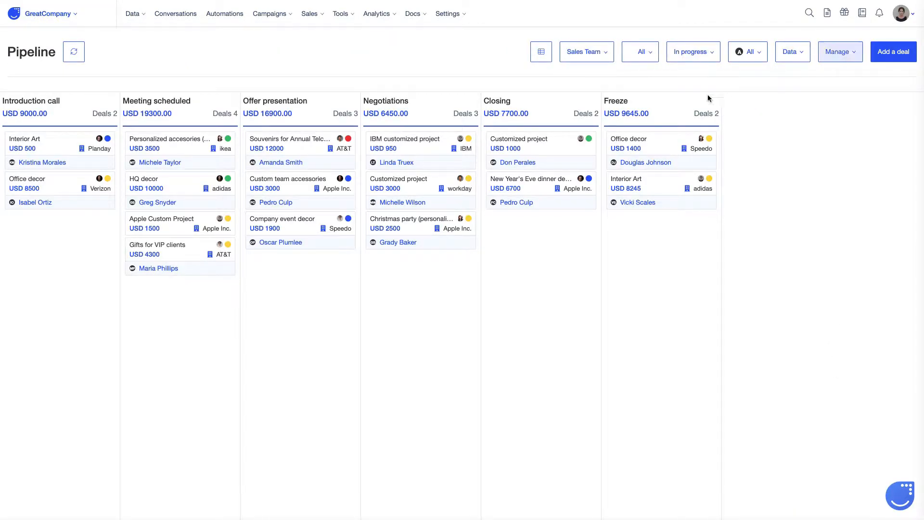
# - Switch the deals pipeline to the list view and inspect the filters available for deals
pyautogui.click(541, 52)
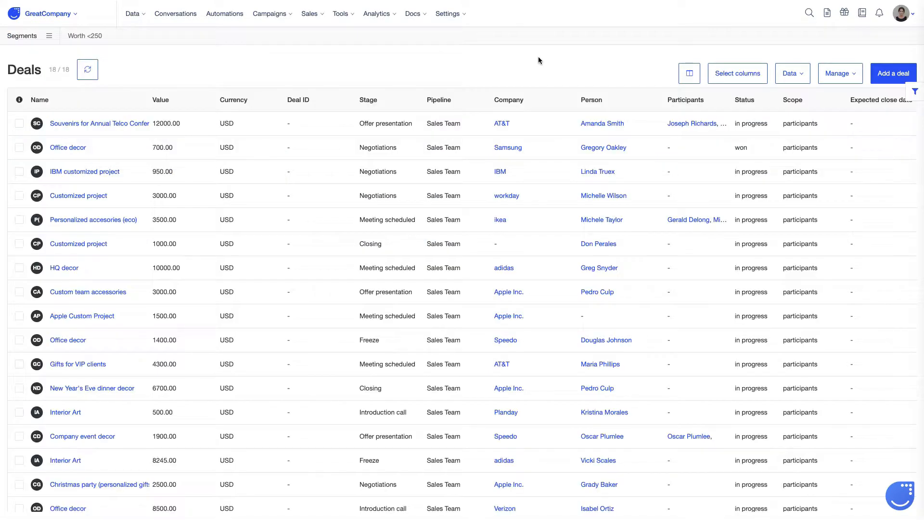
pyautogui.click(914, 93)
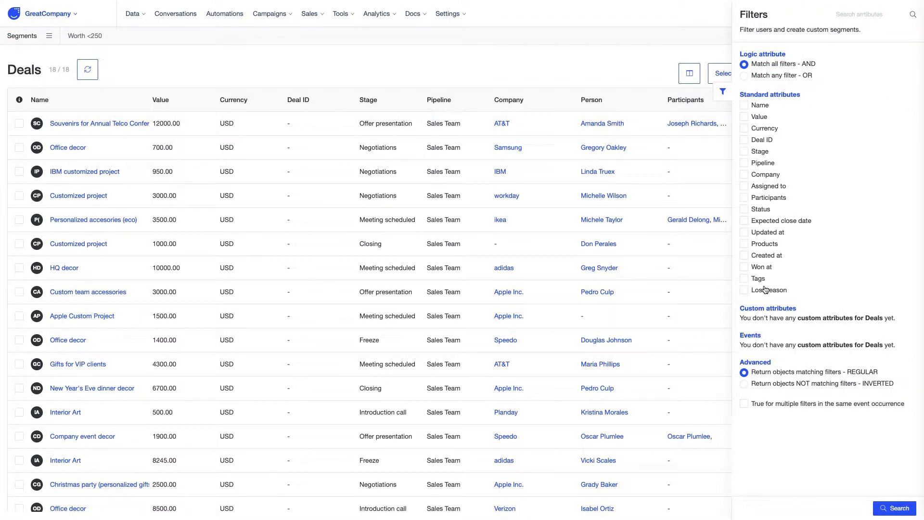
pyautogui.click(723, 93)
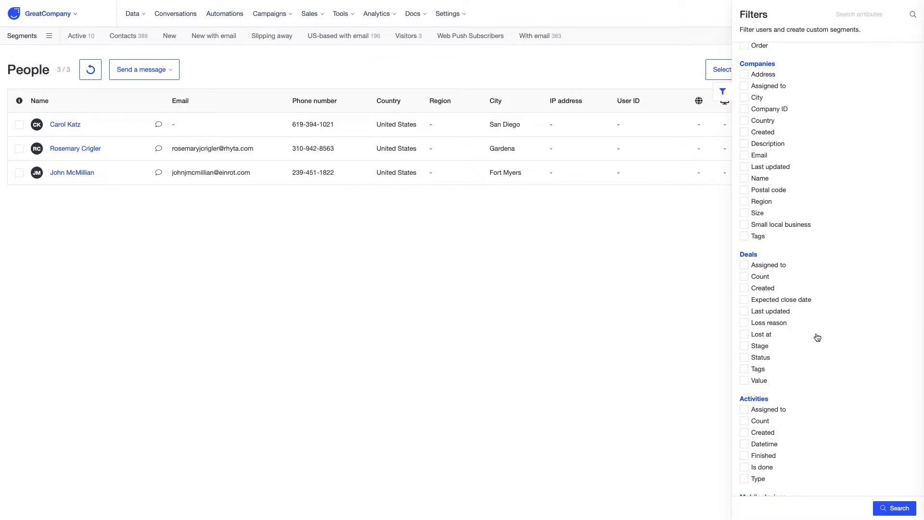
# - Filter people by deal Stage exactly Negotiations
pyautogui.click(750, 348)
pyautogui.click(773, 382)
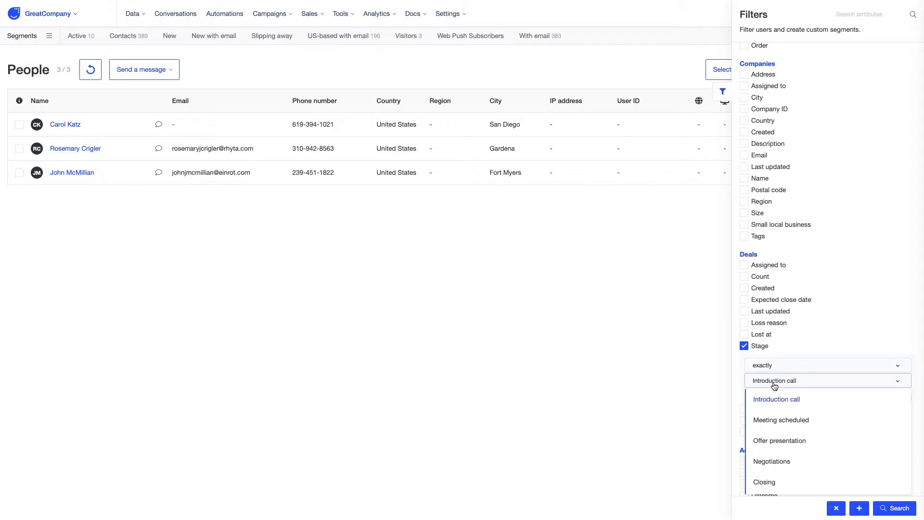
pyautogui.click(772, 462)
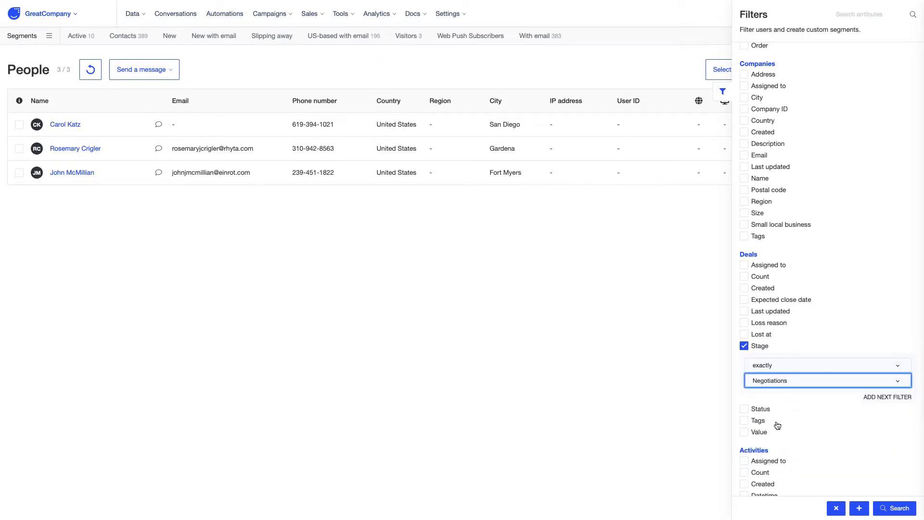
# - Add a deal Value filter of greater than 800
pyautogui.click(751, 433)
pyautogui.scroll(-2, 770, 409)
pyautogui.click(784, 351)
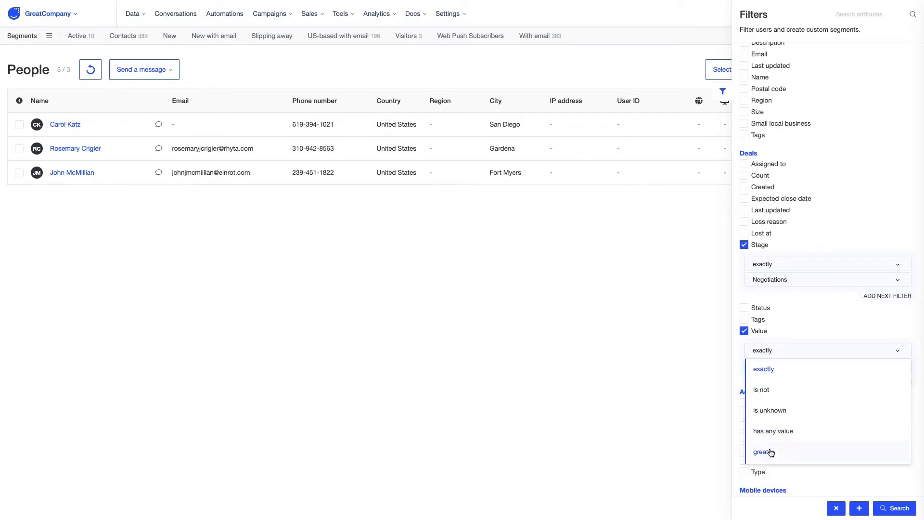
pyautogui.click(765, 451)
pyautogui.click(775, 366)
pyautogui.write('800')
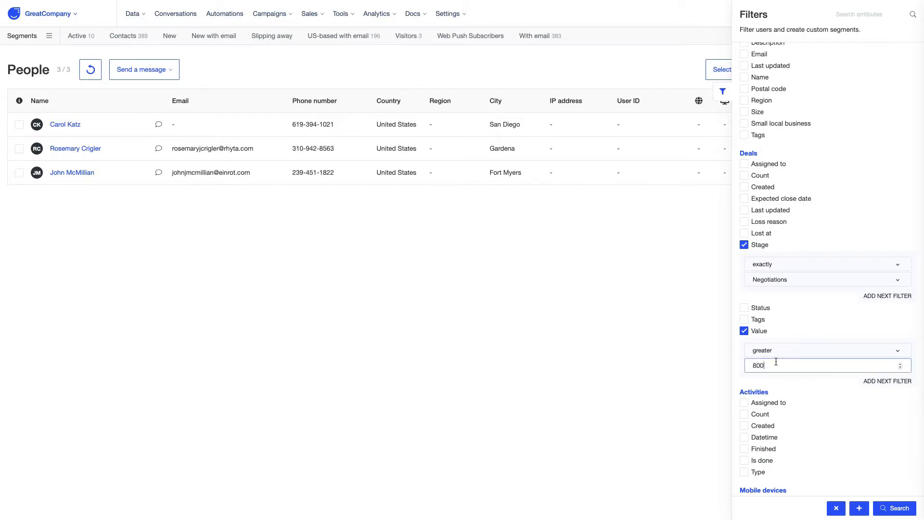
# - Add a deal Status filter of exactly in progress, run the search, and open the first matching person
pyautogui.click(745, 308)
pyautogui.click(778, 347)
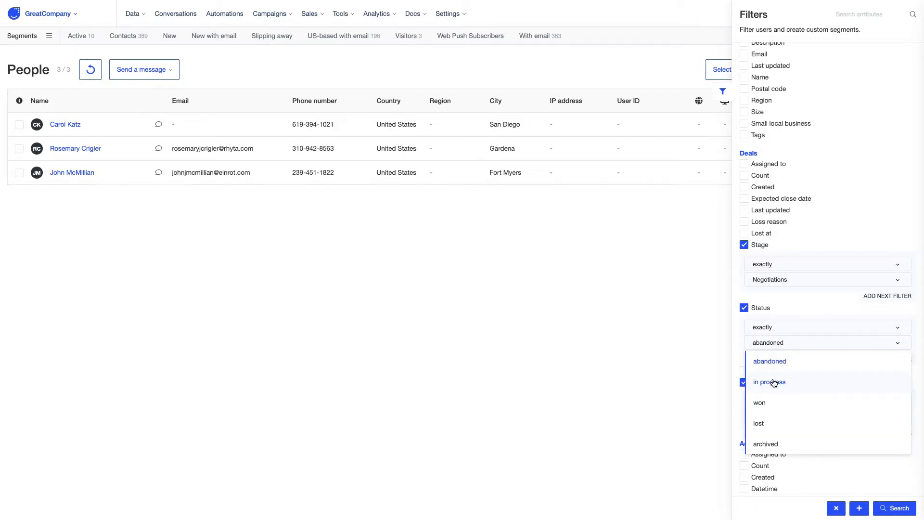
pyautogui.click(775, 383)
pyautogui.click(890, 512)
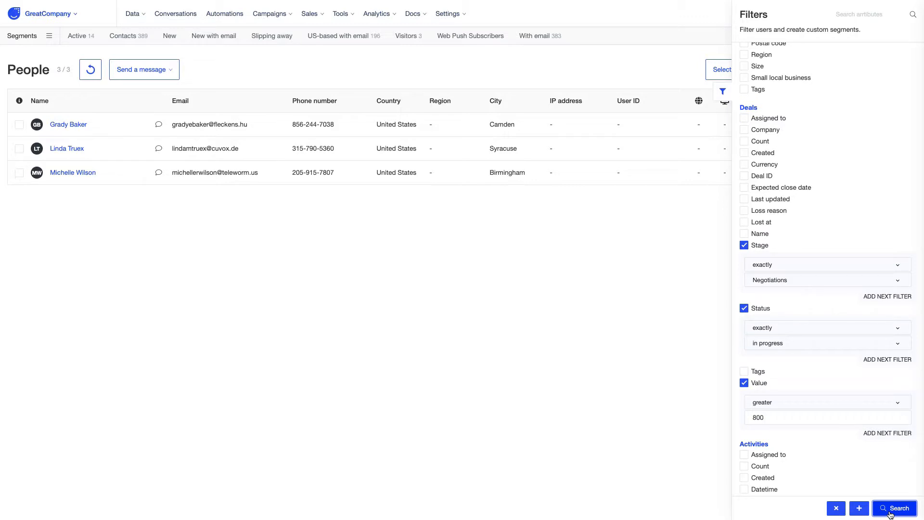
pyautogui.click(68, 126)
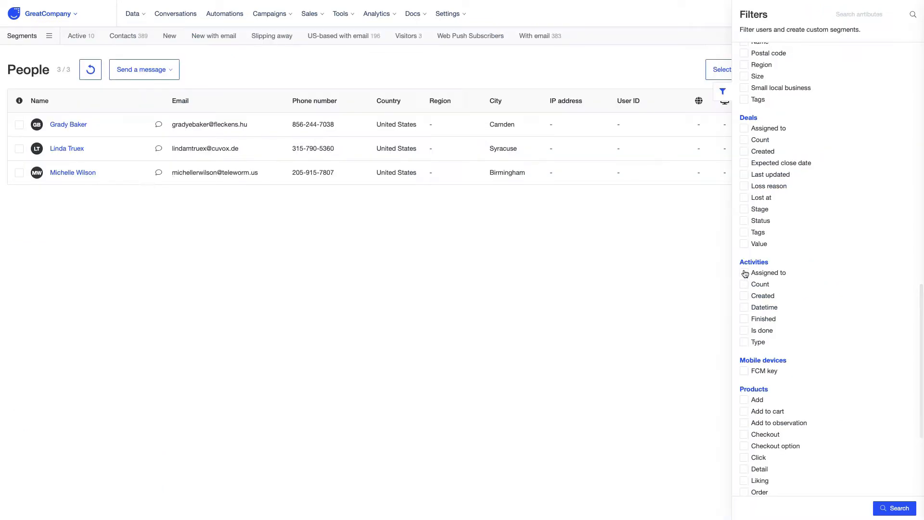
# - Filter people by activities Assigned to exactly the last team member in the assignee list
pyautogui.click(766, 274)
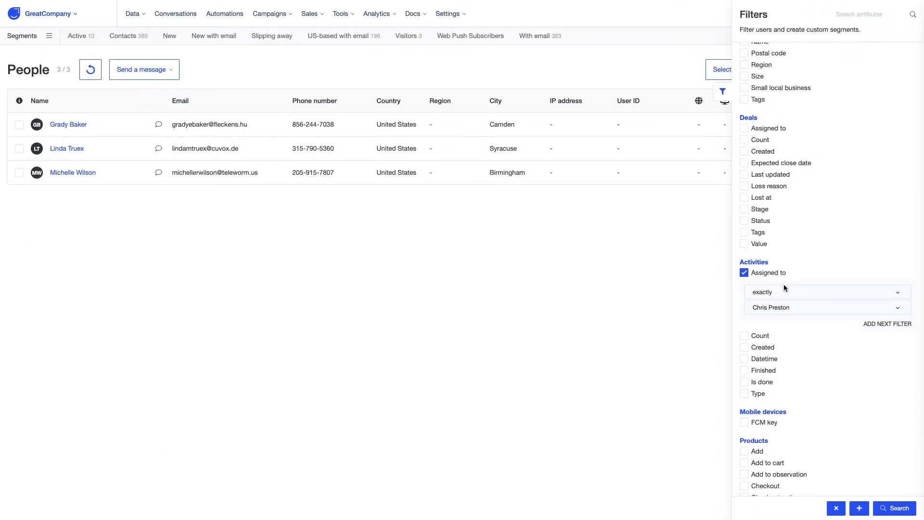
pyautogui.click(786, 307)
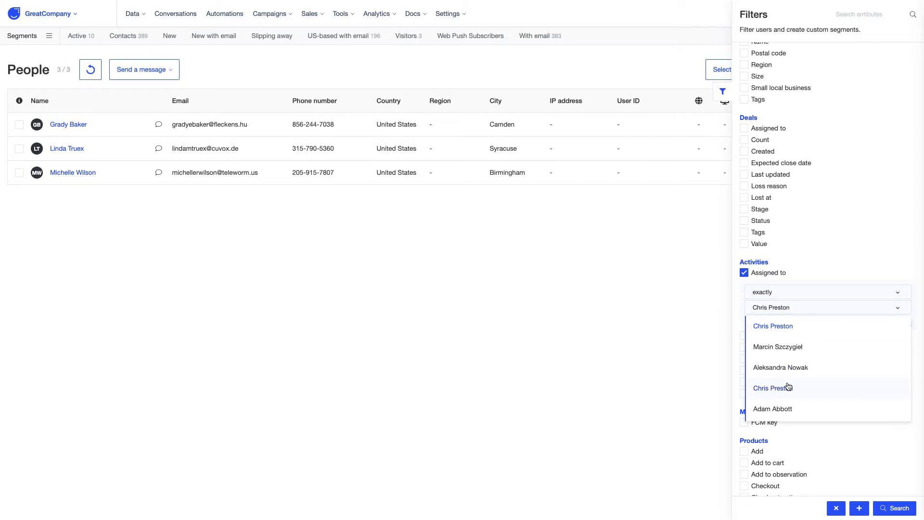
pyautogui.scroll(-3, 788, 386)
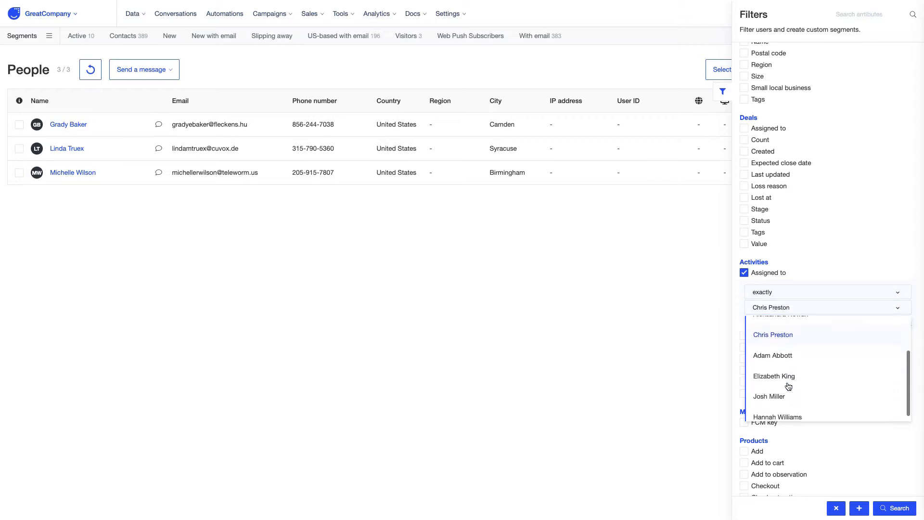
pyautogui.click(788, 412)
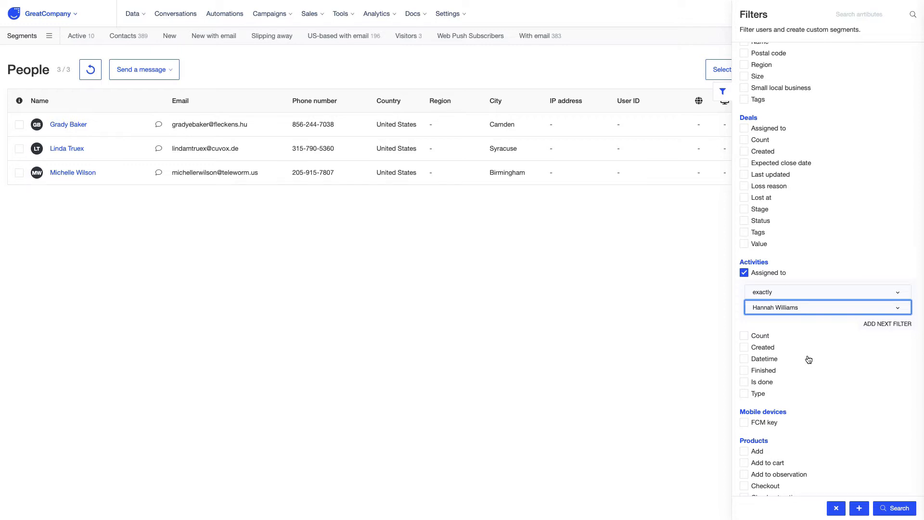
# - Add an activities filter Is done exactly False and run the search
pyautogui.click(745, 383)
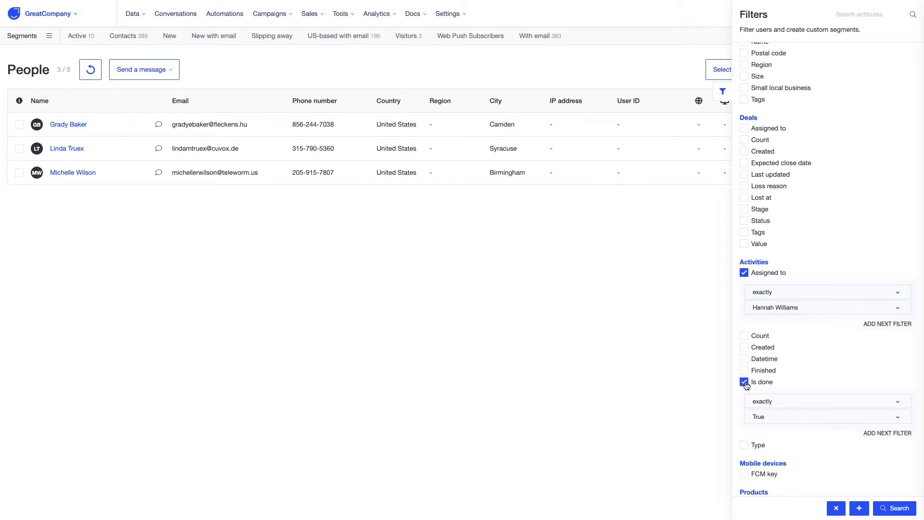
pyautogui.click(782, 417)
pyautogui.click(770, 455)
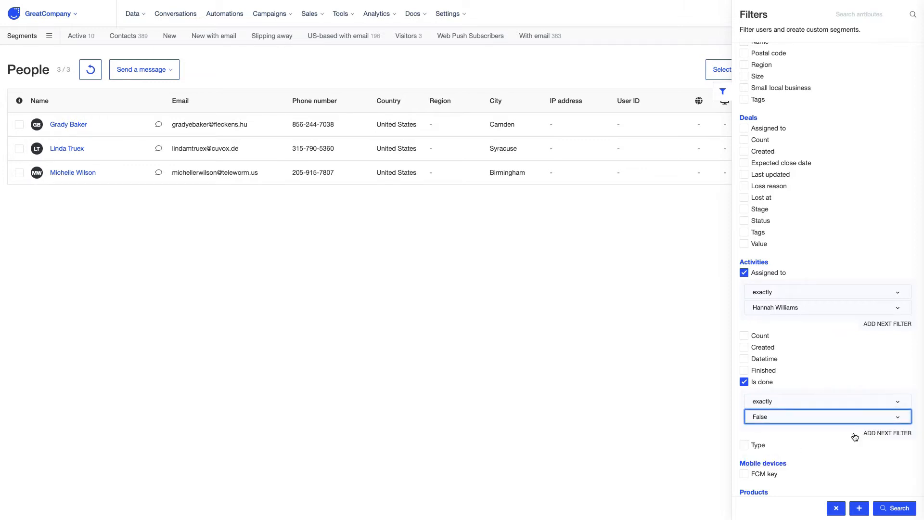
pyautogui.click(896, 508)
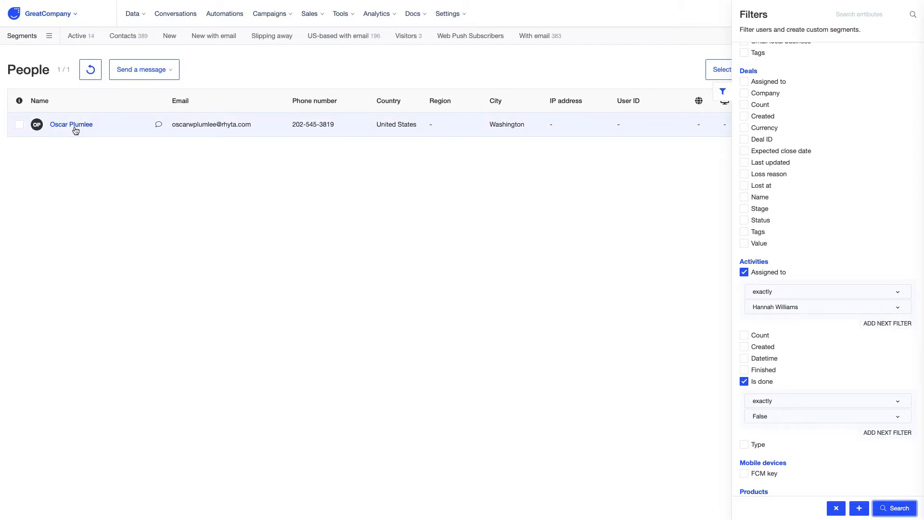
# - Preview the matching person's deals and activities, then open their profile to check the upcoming activity
pyautogui.moveTo(75, 129)
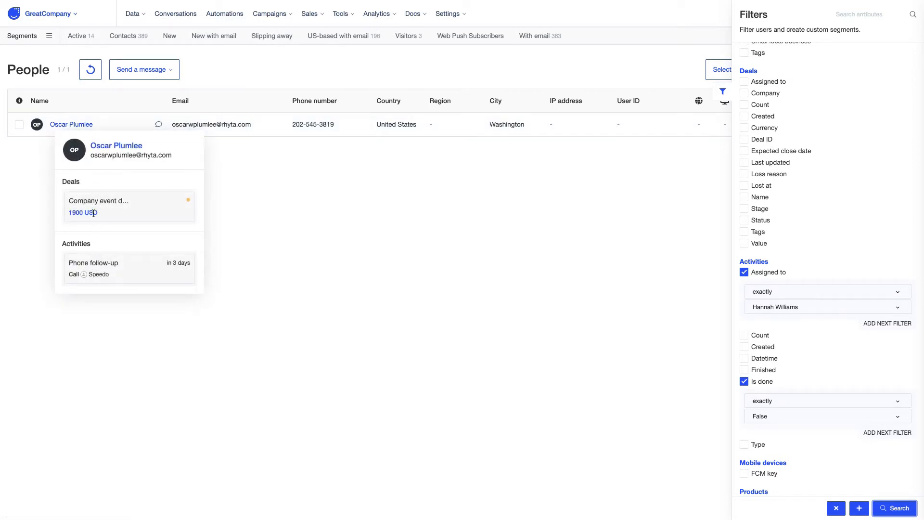
pyautogui.click(66, 125)
pyautogui.moveTo(66, 126)
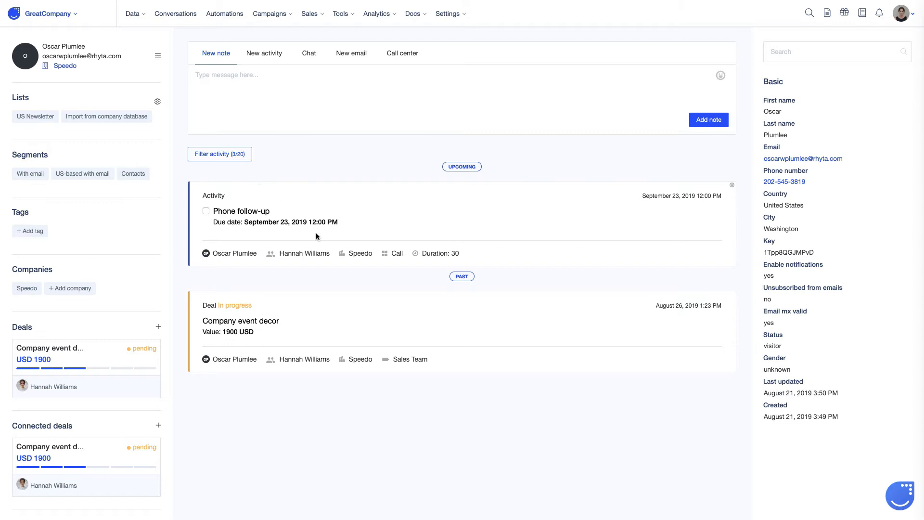
# - Return to the filtered People list and open the sales activities page
pyautogui.hotkey('alt', 'Left')
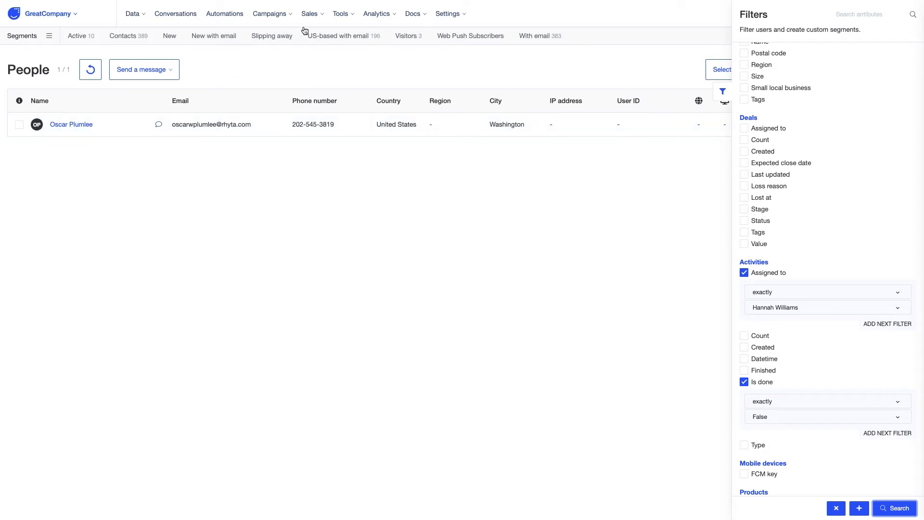
pyautogui.moveTo(312, 18)
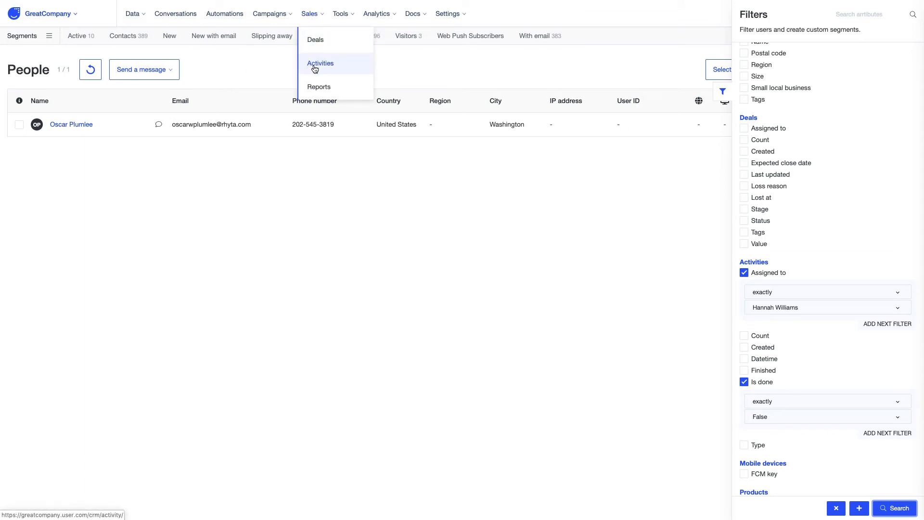